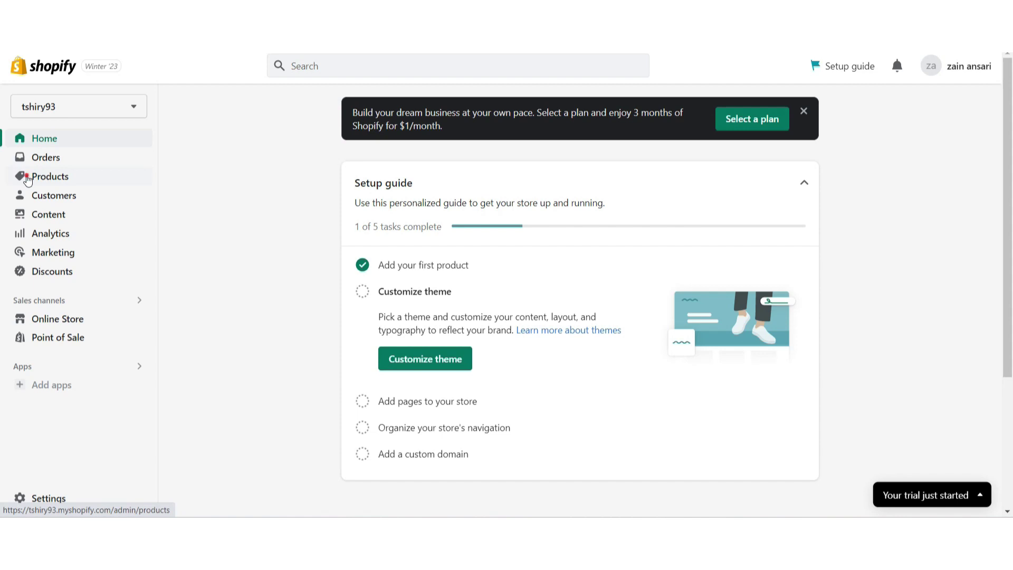
Open the Products > Inventory list showing the black and red tshirt variants
{"action": "left_click", "coordinate": [28, 176]}
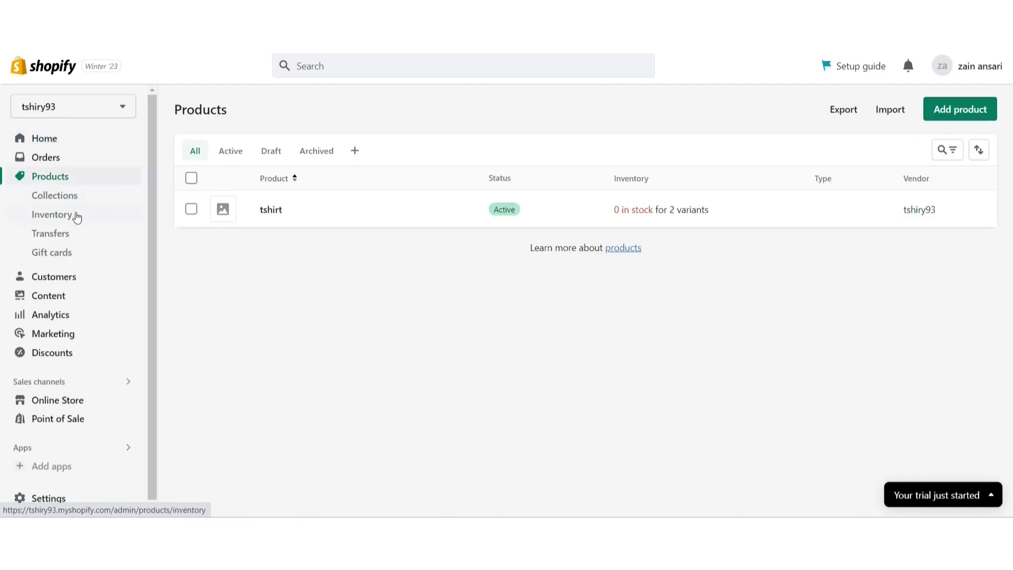
{"action": "left_click", "coordinate": [52, 215]}
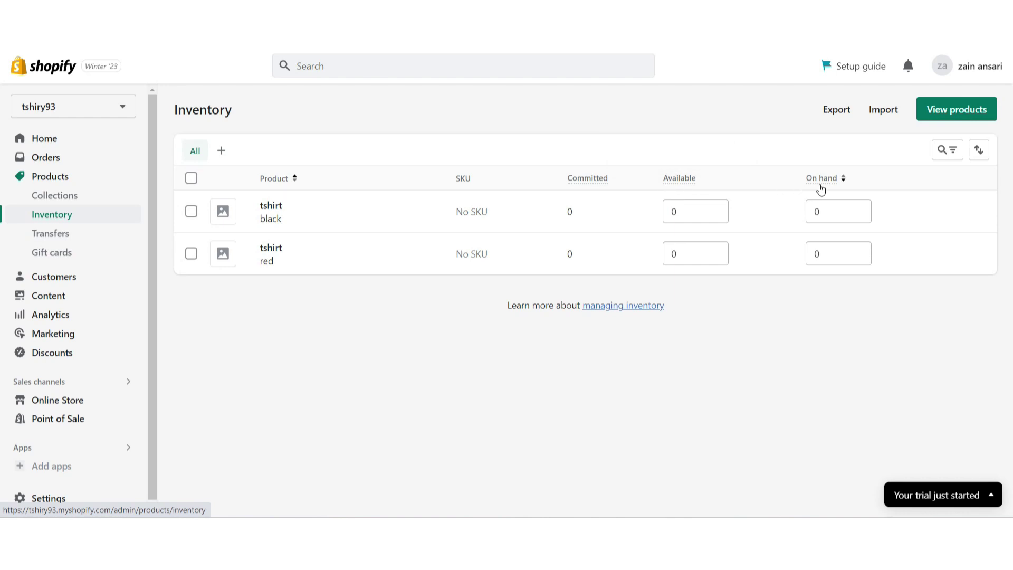
Enter 50 available and on hand for the black tshirt, 25 for the red tshirt
{"action": "mouse_move", "coordinate": [695, 211]}
{"action": "double_click", "coordinate": [674, 211]}
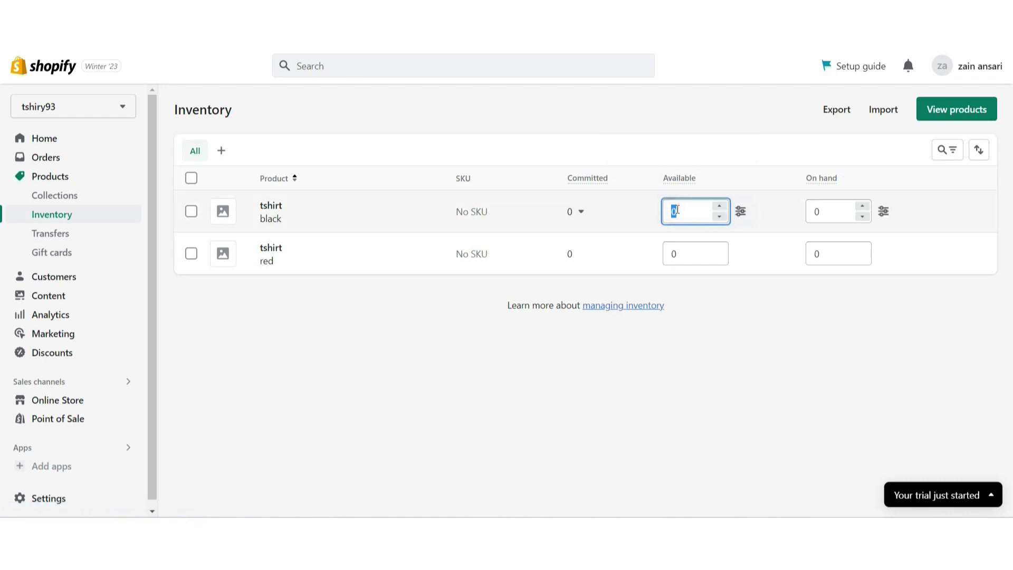
{"action": "type", "text": "100"}
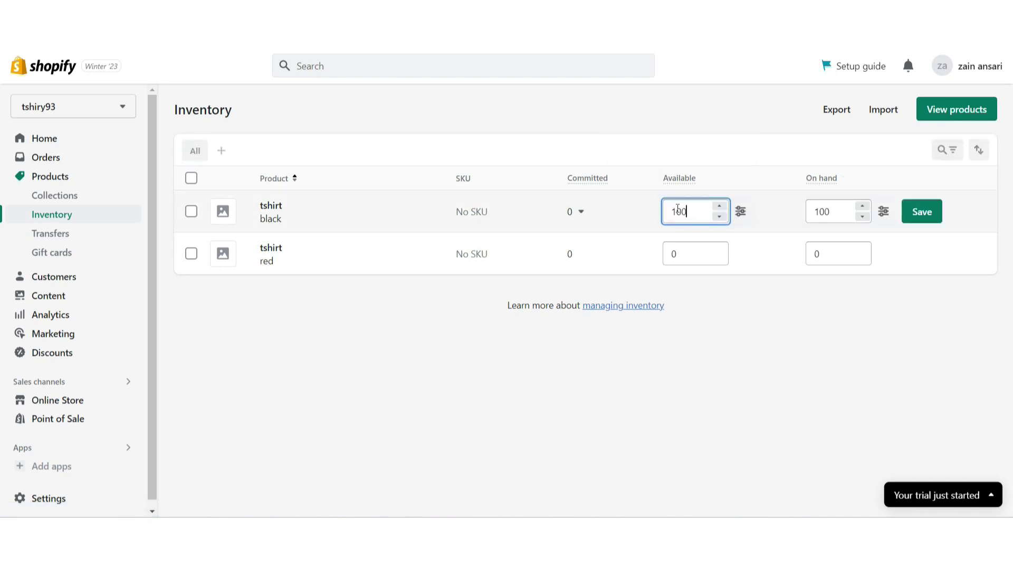
{"action": "double_click", "coordinate": [675, 254]}
{"action": "left_click_drag", "start_coordinate": [674, 254], "coordinate": [684, 283]}
{"action": "type", "text": "50"}
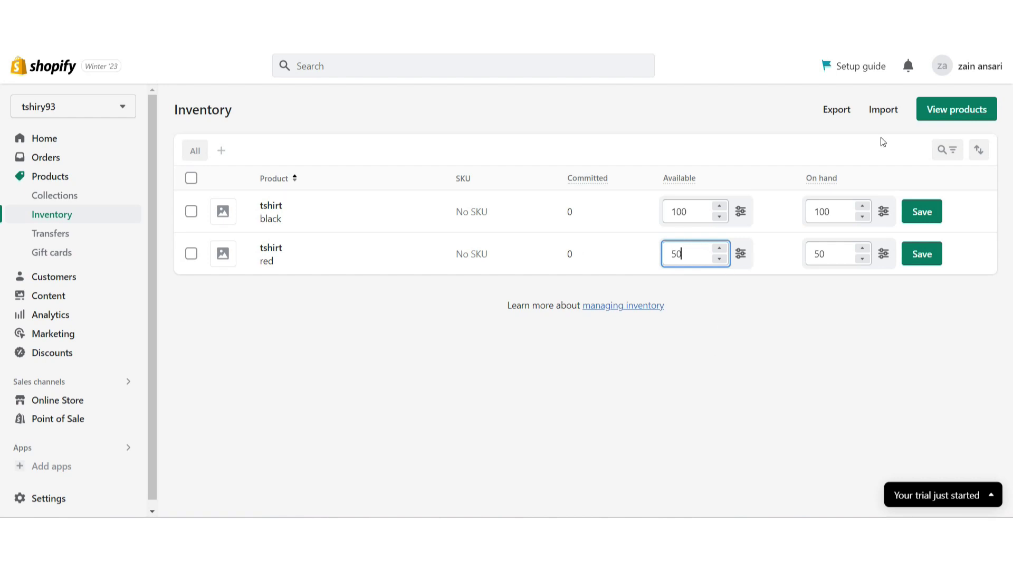
{"action": "double_click", "coordinate": [835, 213]}
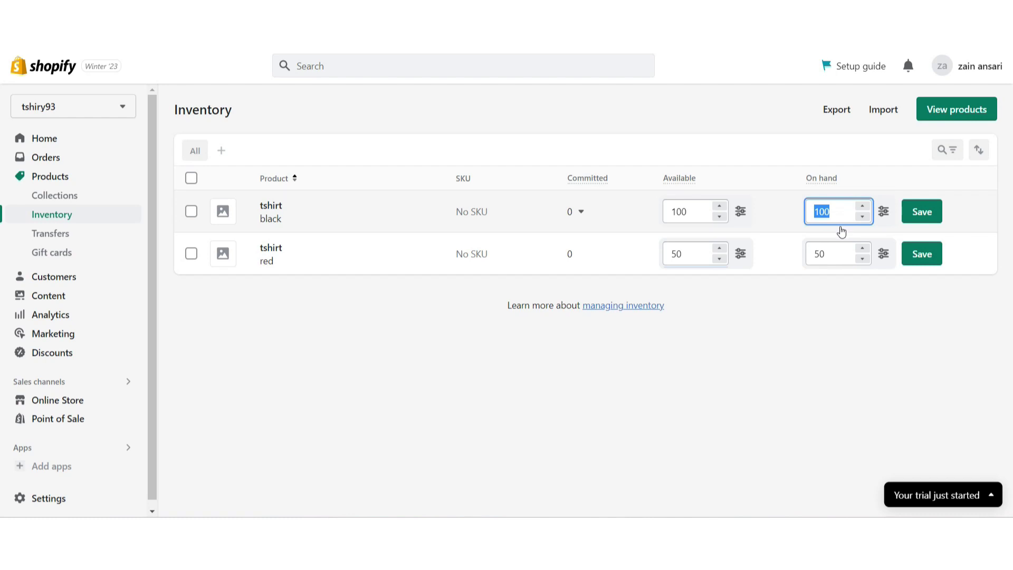
{"action": "type", "text": "50"}
{"action": "double_click", "coordinate": [842, 252]}
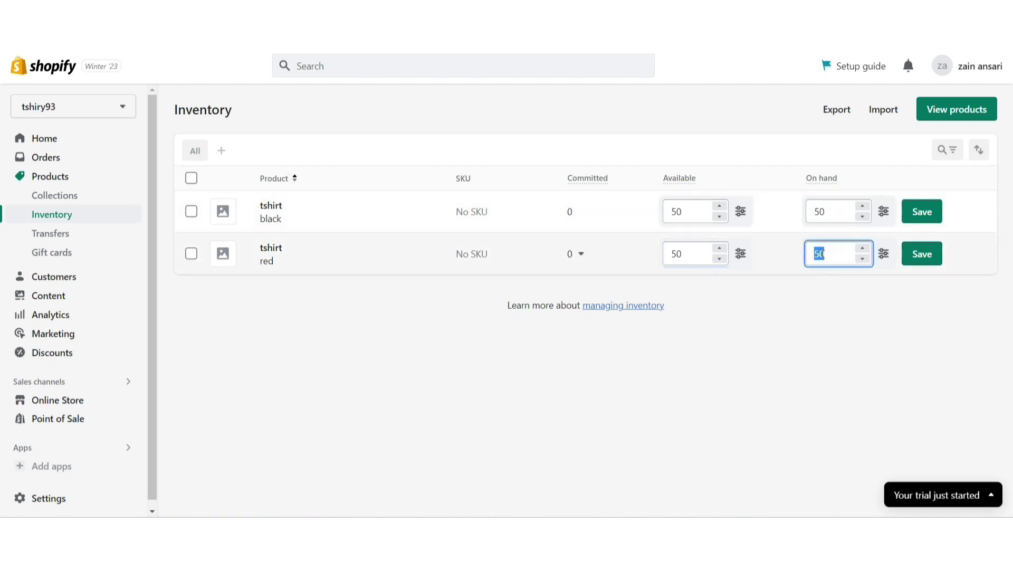
{"action": "type", "text": "25"}
Save the black tshirt's 50 and the red tshirt's 25 stock quantities
{"action": "left_click", "coordinate": [922, 212]}
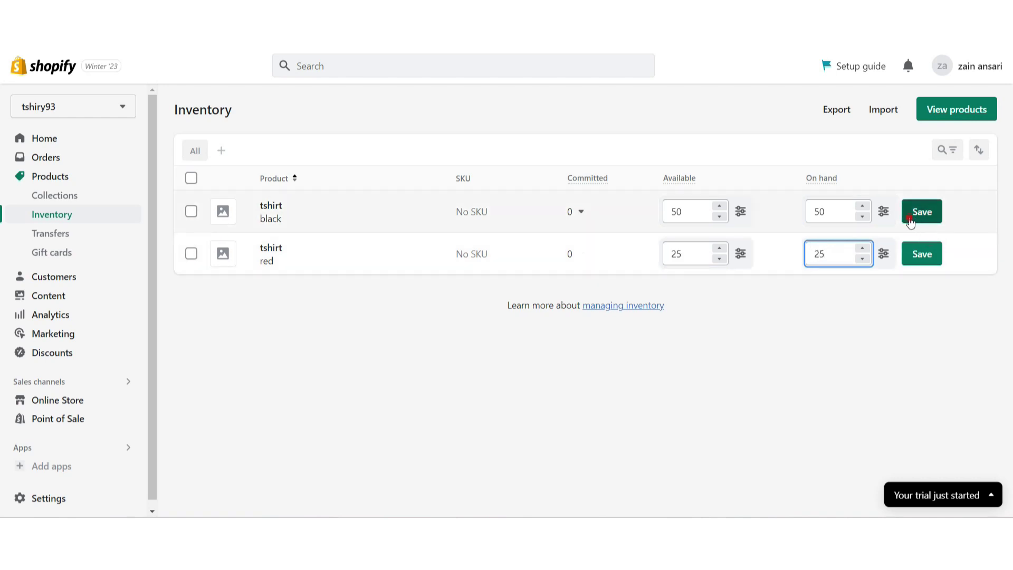
{"action": "left_click", "coordinate": [922, 254]}
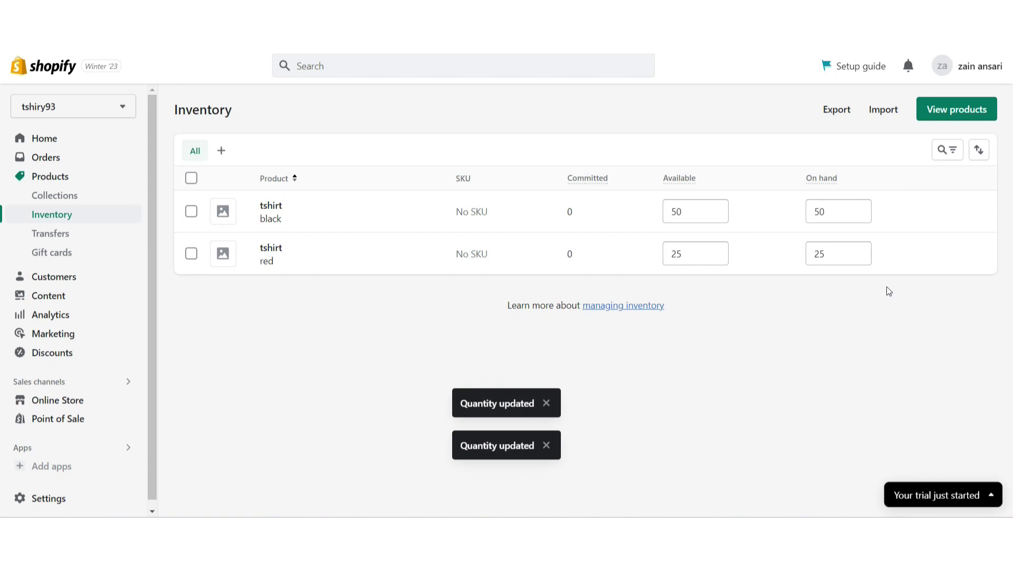